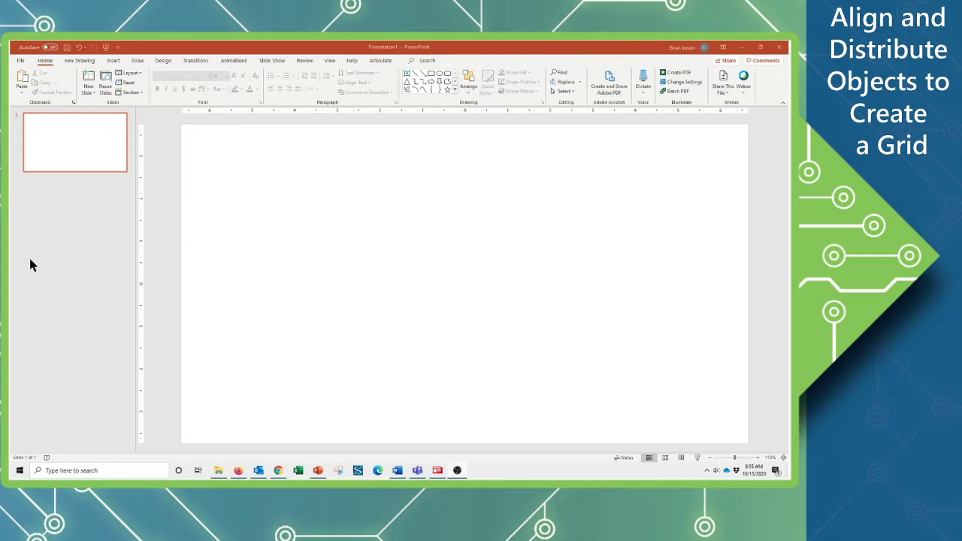
Step: Draw a rectangle about 1.5 inches high and 1.6 inches wide near the slide's upper-left corner
click(434, 75)
click(433, 76)
drag(215, 147, 249, 182)
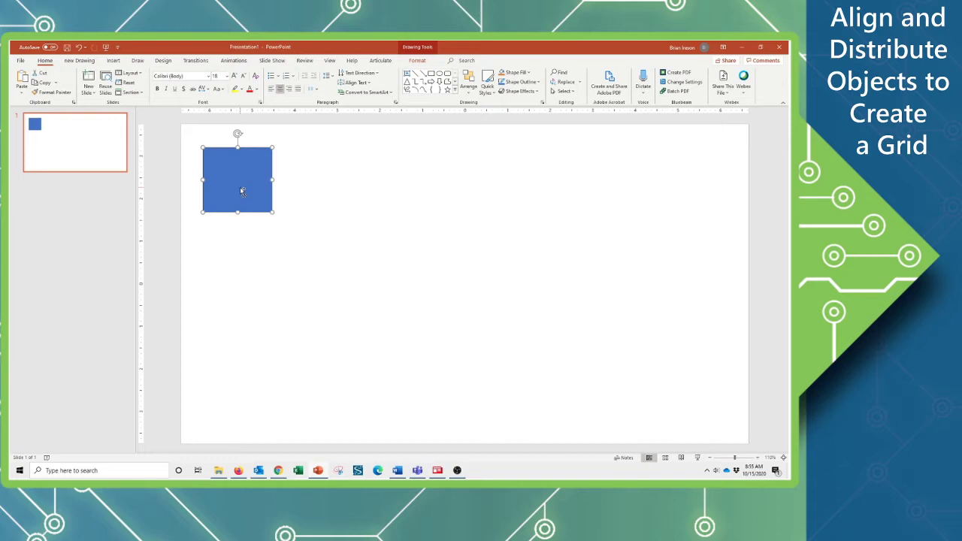
Step: Duplicate the rectangle four times to get a set of five
key(ctrl+d)
key(ctrl+d)
key(ctrl+d)
key(ctrl+d)
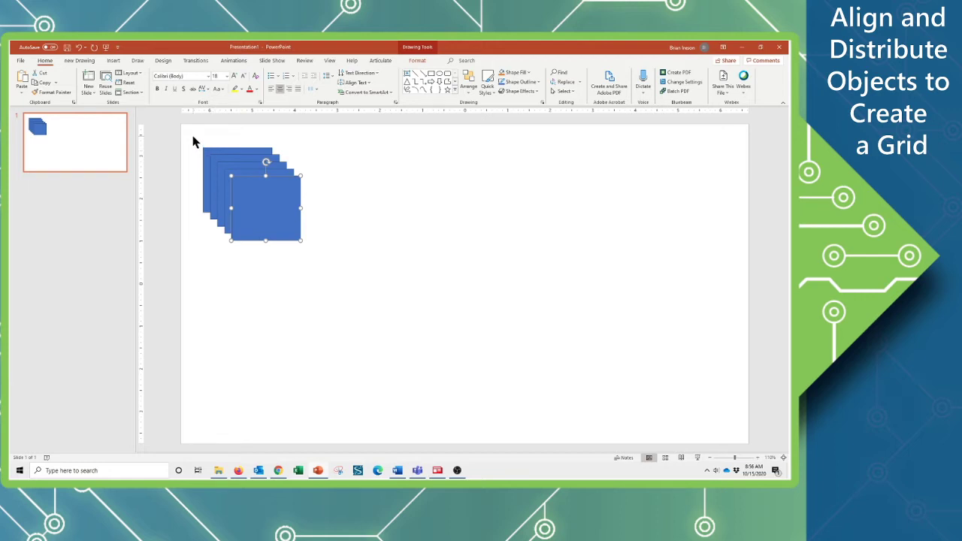
Step: Align the middles of all five rectangles relative to the selected objects
key(ctrl+a)
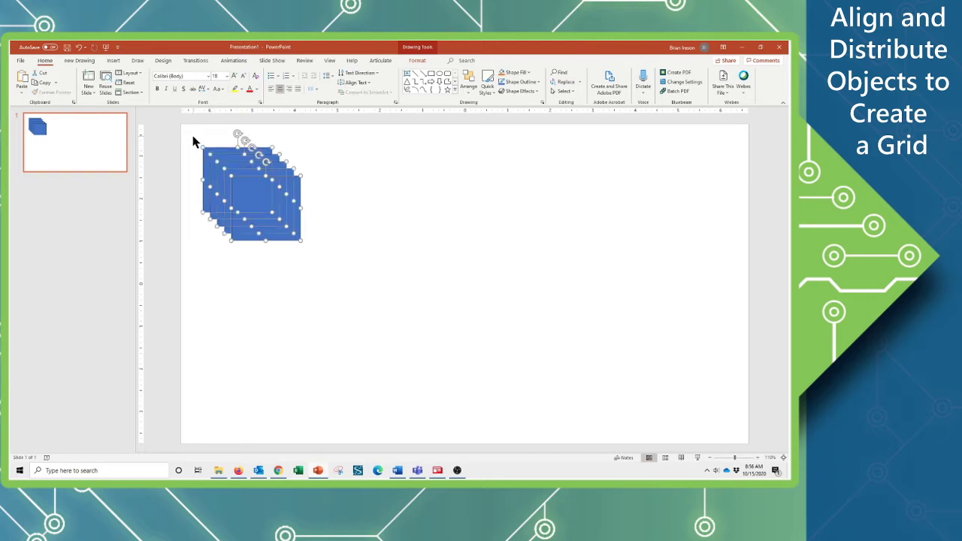
click(193, 142)
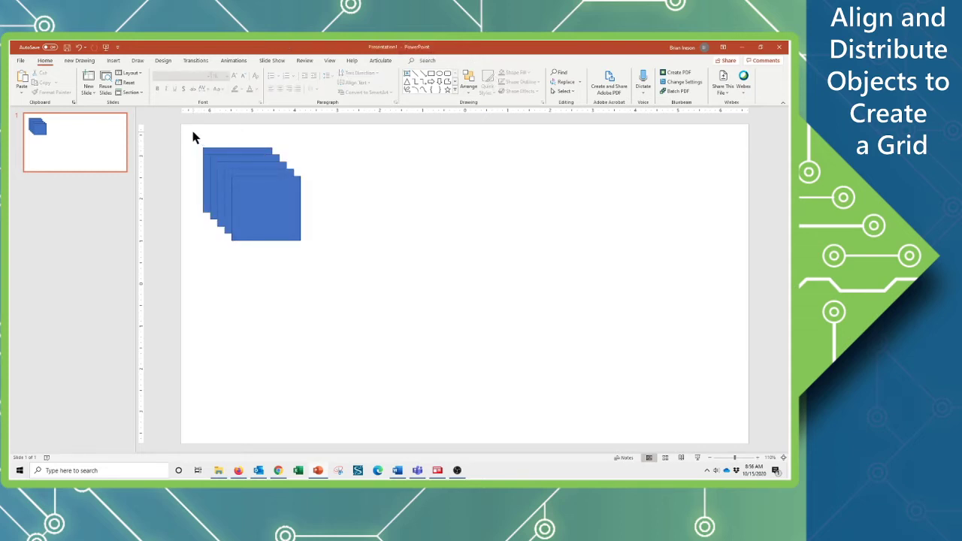
drag(192, 137, 317, 258)
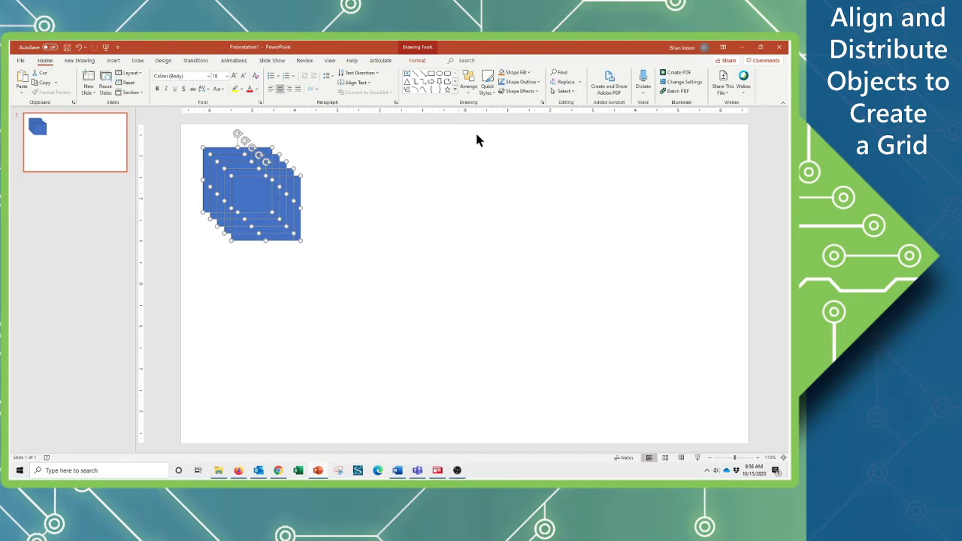
click(417, 62)
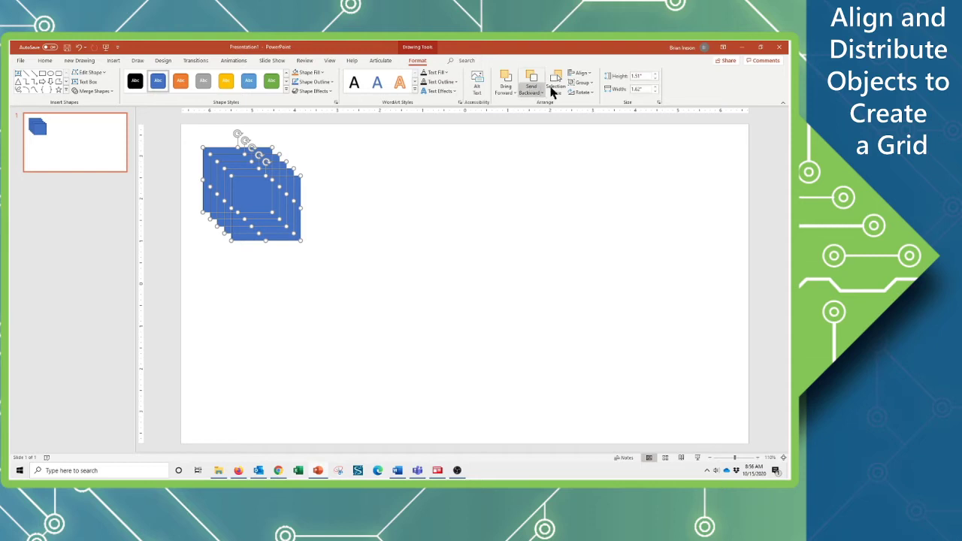
click(590, 74)
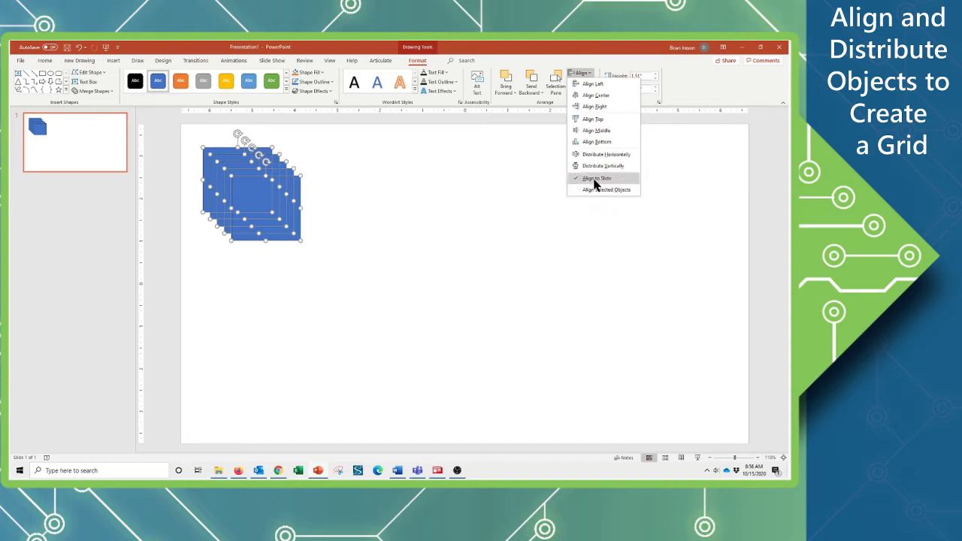
click(592, 63)
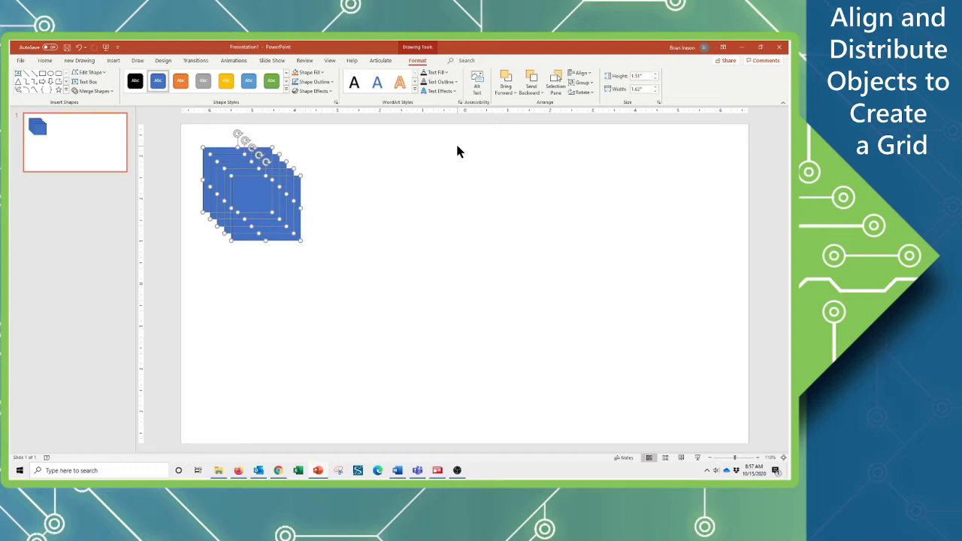
click(80, 61)
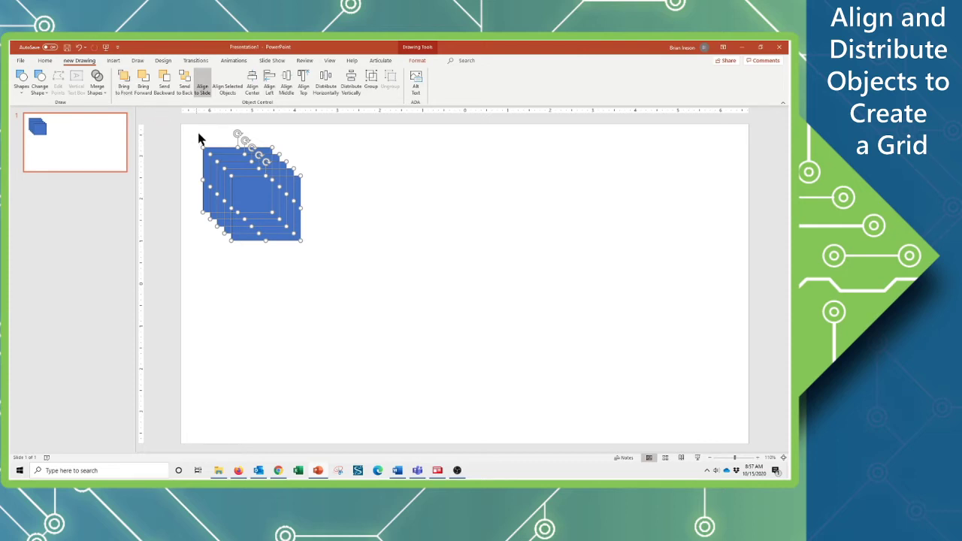
click(227, 89)
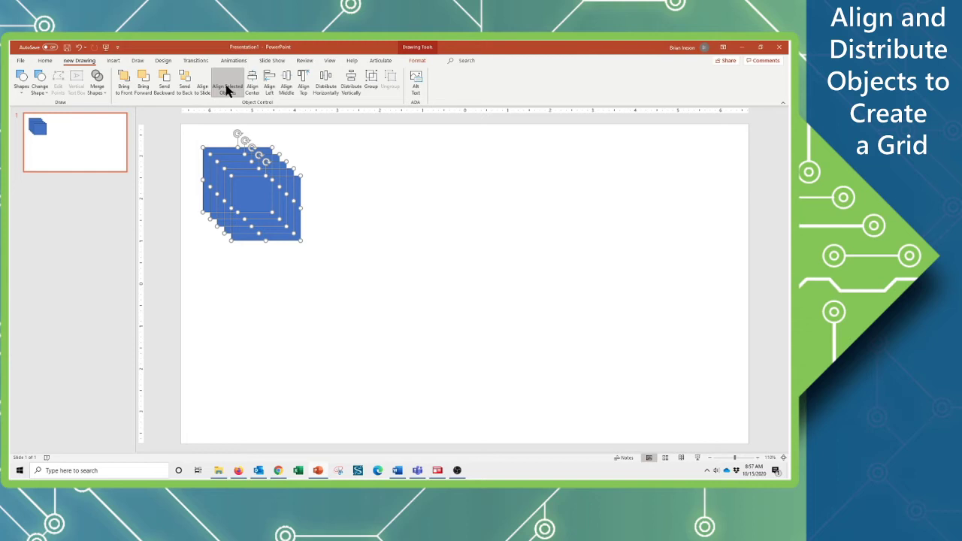
click(285, 89)
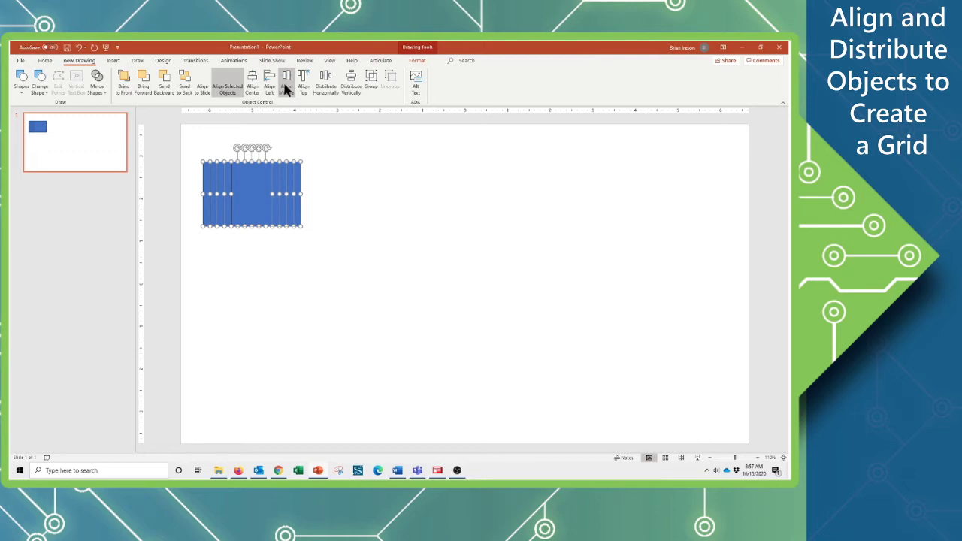
Step: Distribute the five rectangles horizontally relative to the slide and group them into one row
click(203, 90)
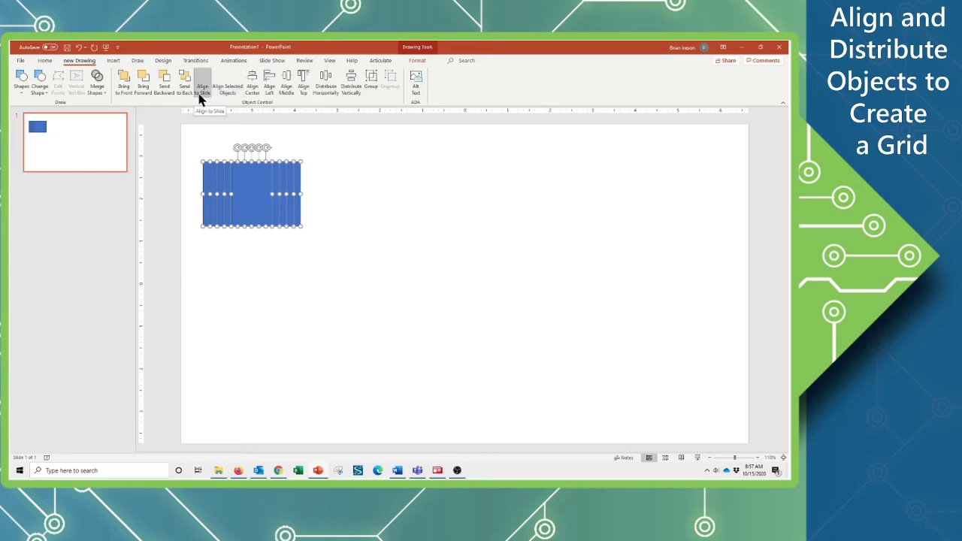
click(326, 81)
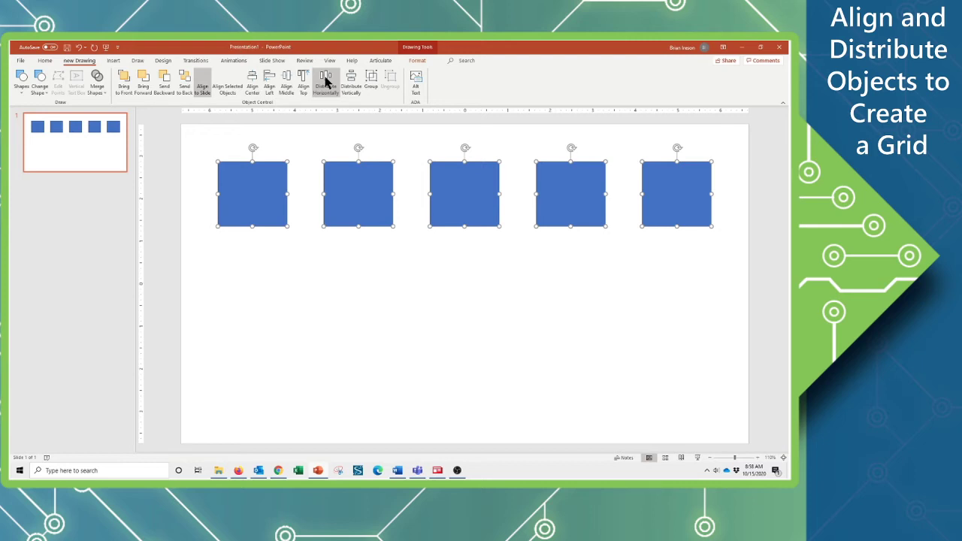
click(372, 80)
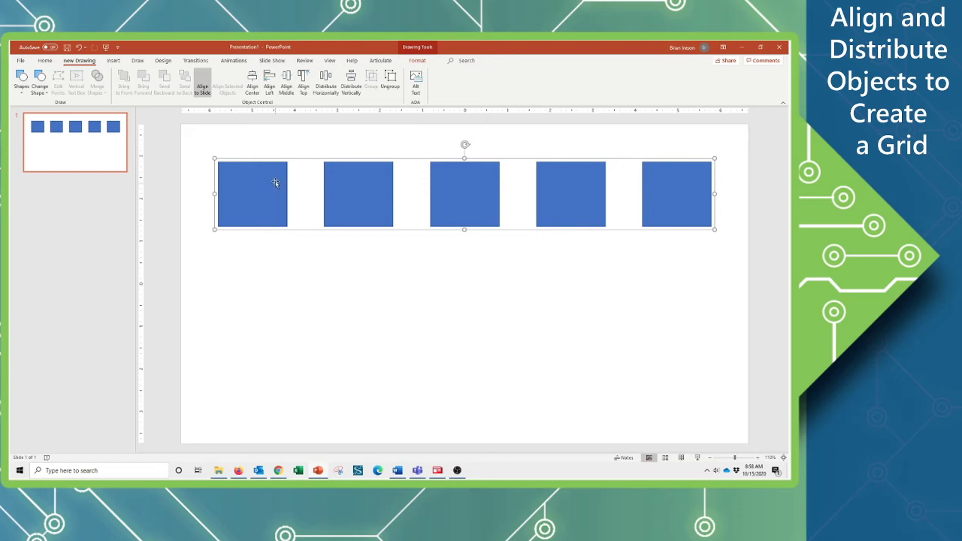
click(336, 190)
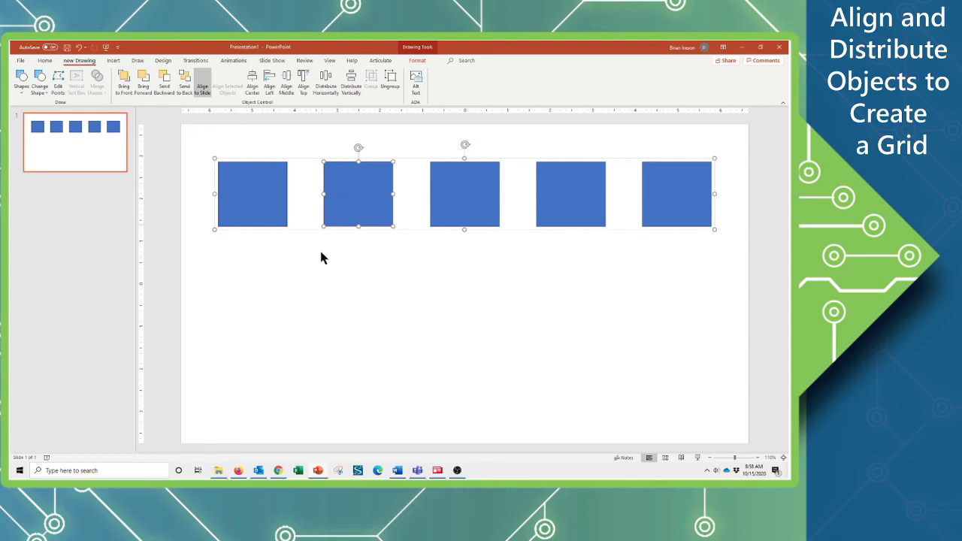
click(321, 279)
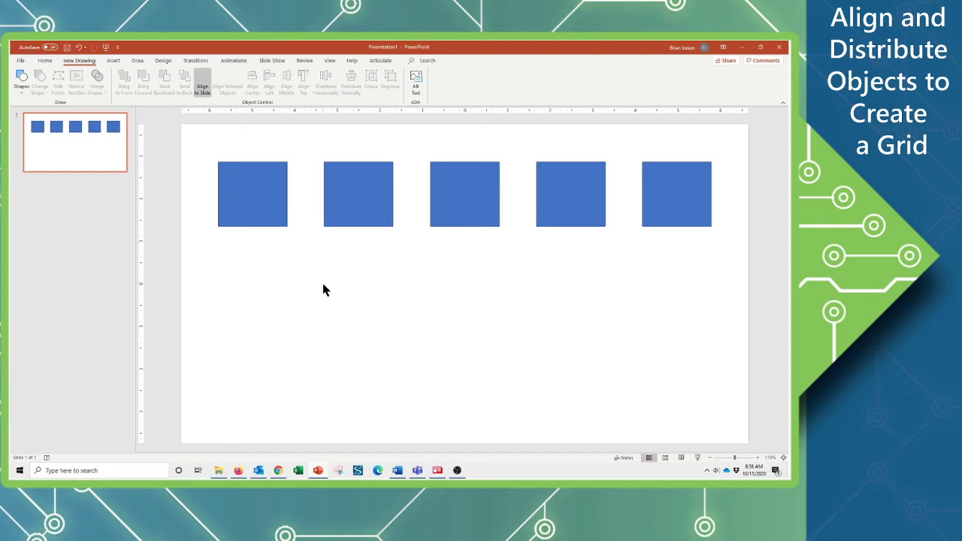
Step: Duplicate the grouped row of rectangles three times
click(339, 212)
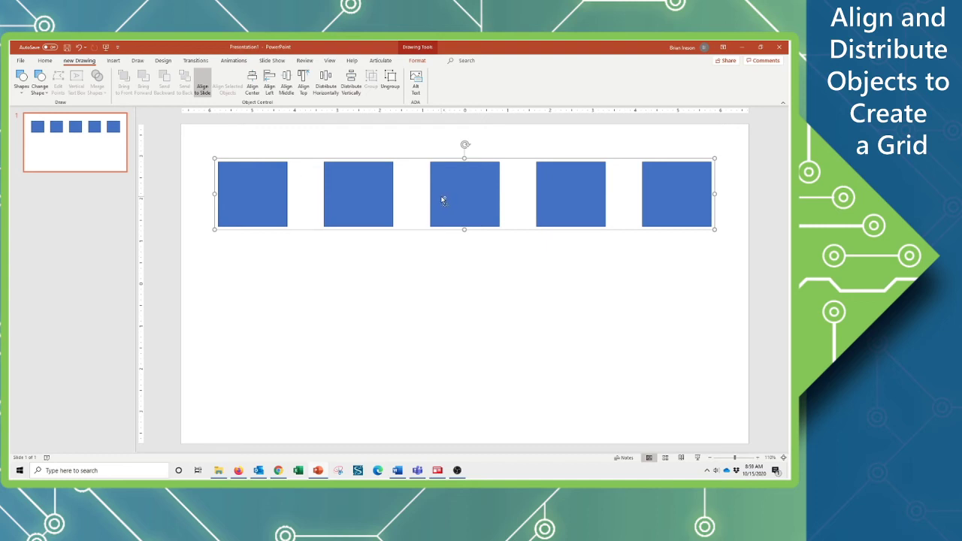
key(ctrl+d)
key(ctrl+d)
key(ctrl+d)
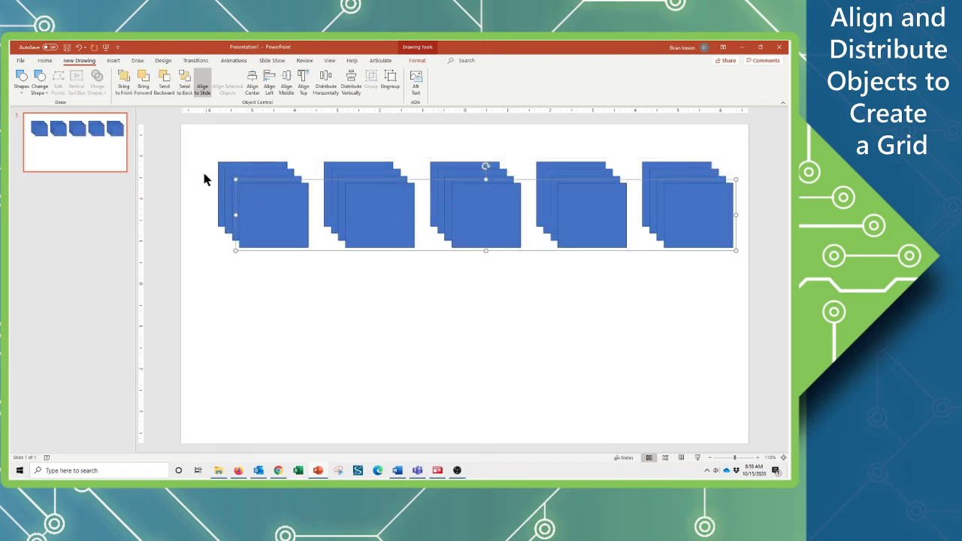
Step: Distribute all four rows vertically relative to the slide and align their centers
key(ctrl+a)
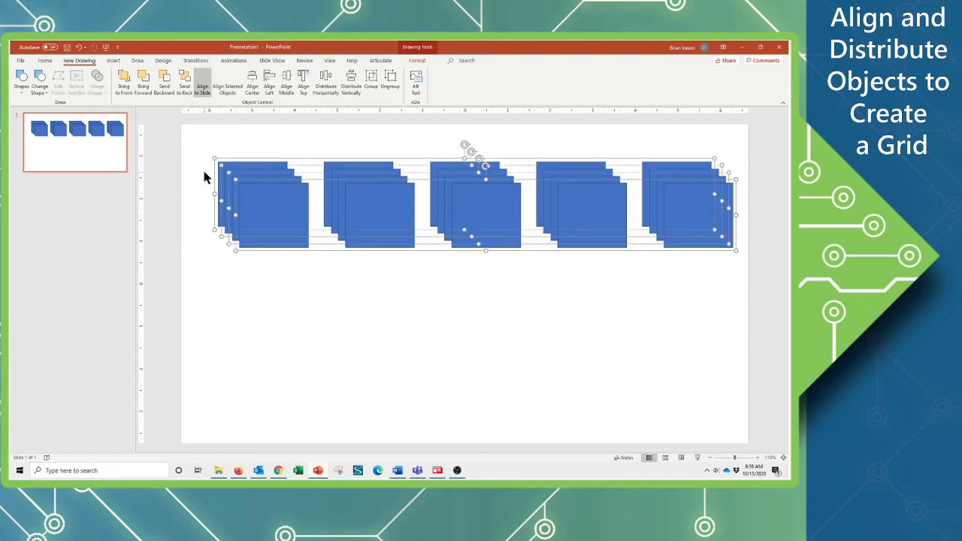
click(200, 90)
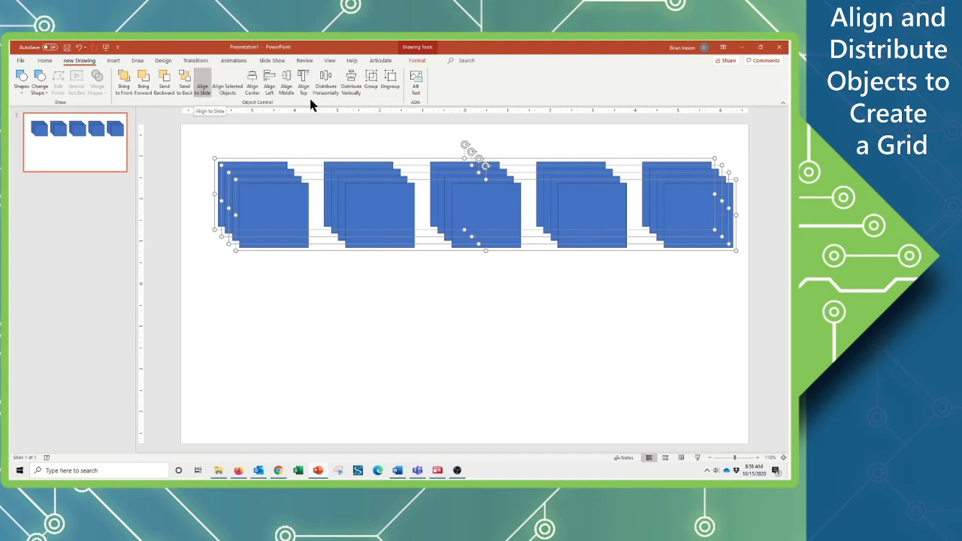
click(357, 91)
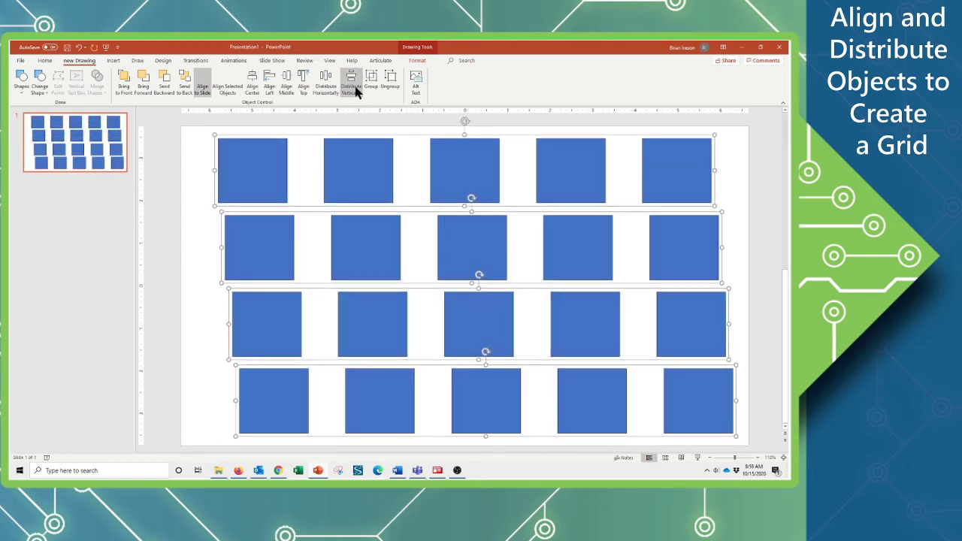
click(253, 85)
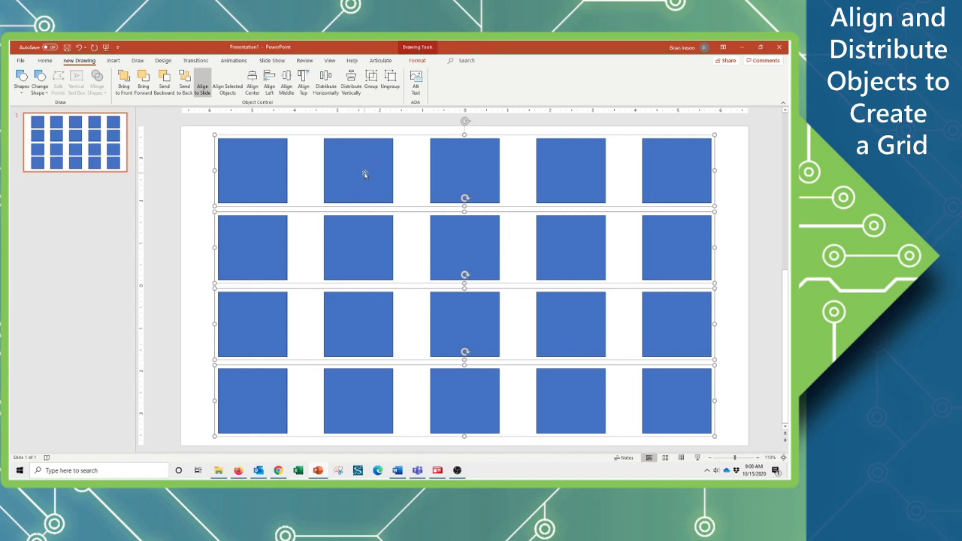
Step: Ungroup the four rows and select single rectangles in the grid to check that each can be picked individually
right_click(366, 178)
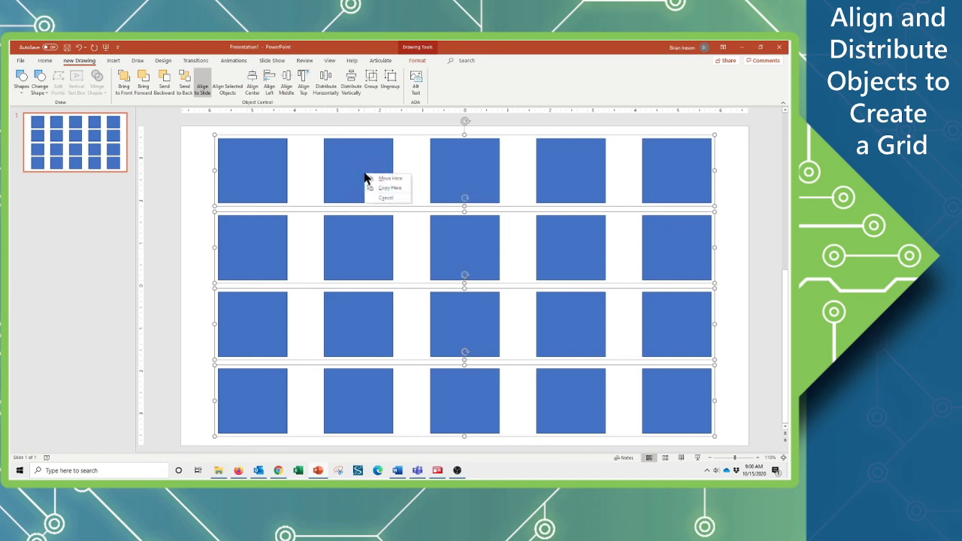
key(Escape)
right_click(359, 168)
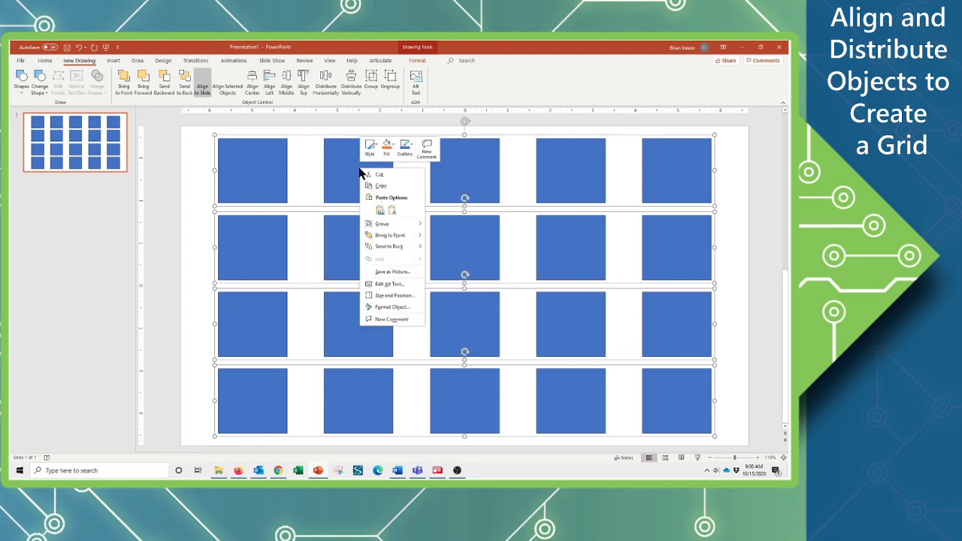
mouse_move(379, 224)
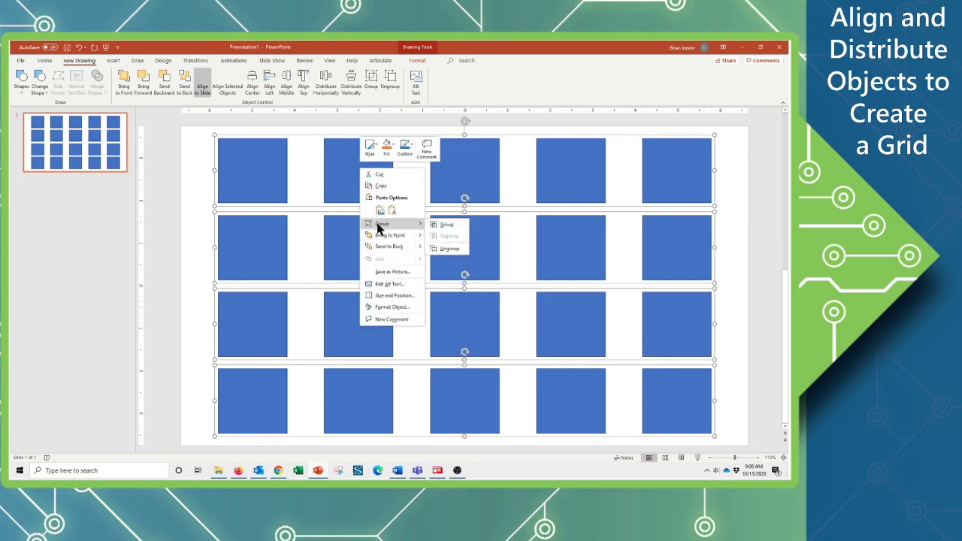
click(450, 248)
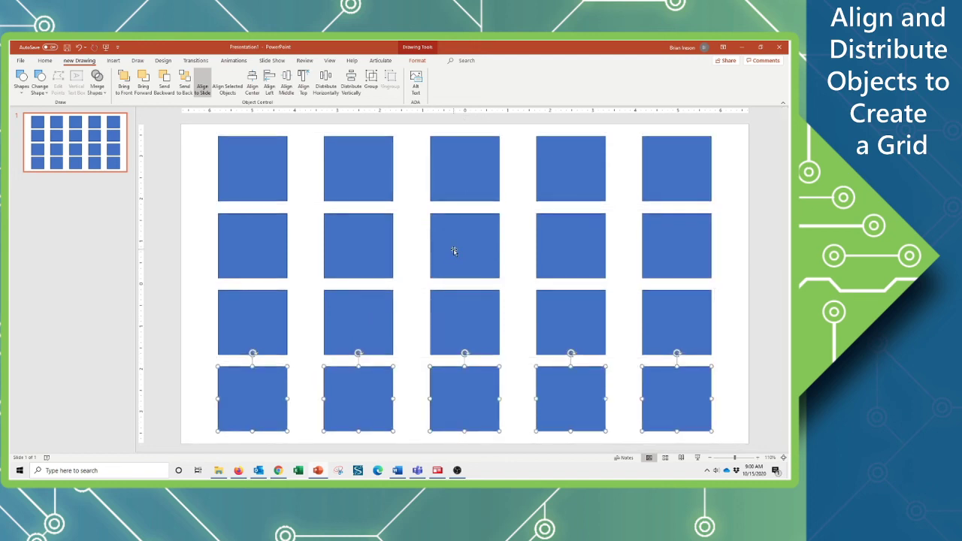
click(309, 255)
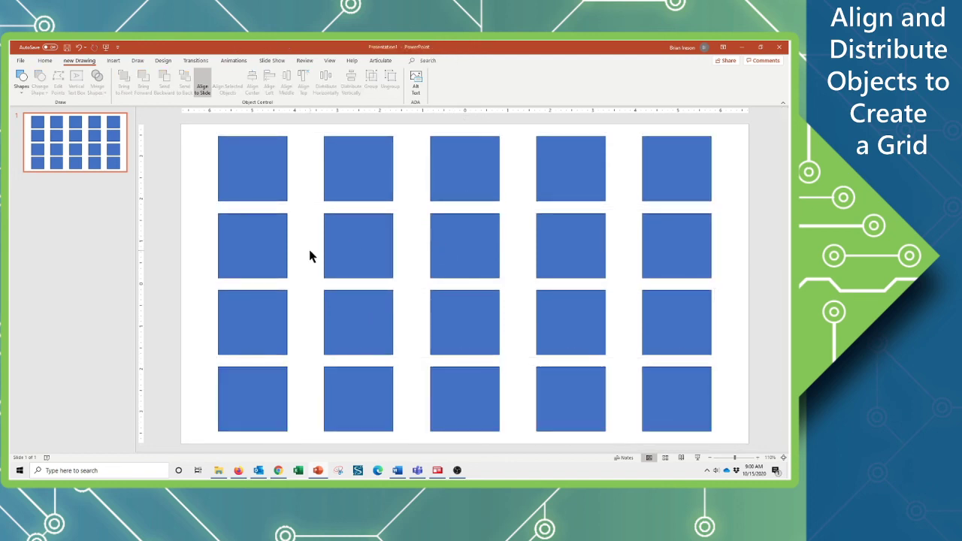
click(360, 252)
click(447, 248)
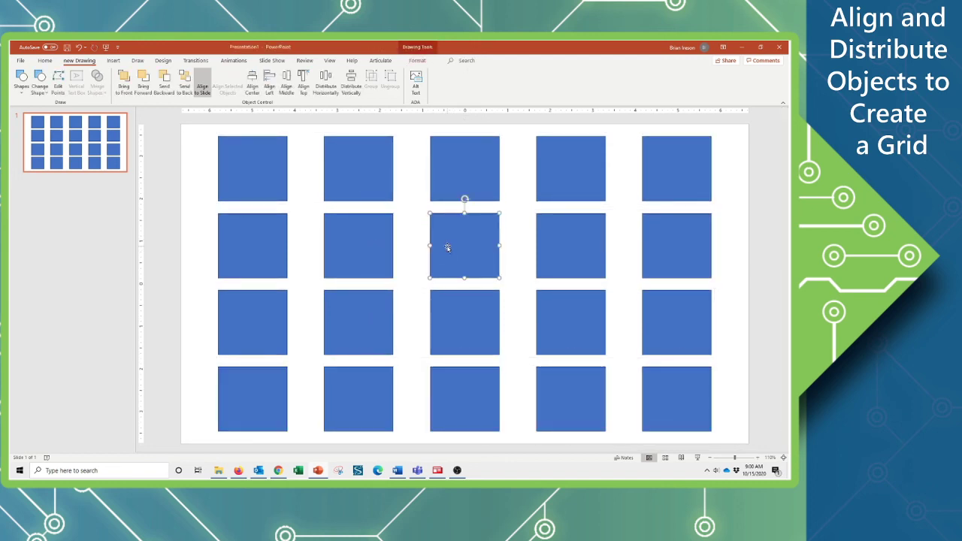
click(454, 188)
click(371, 189)
click(368, 243)
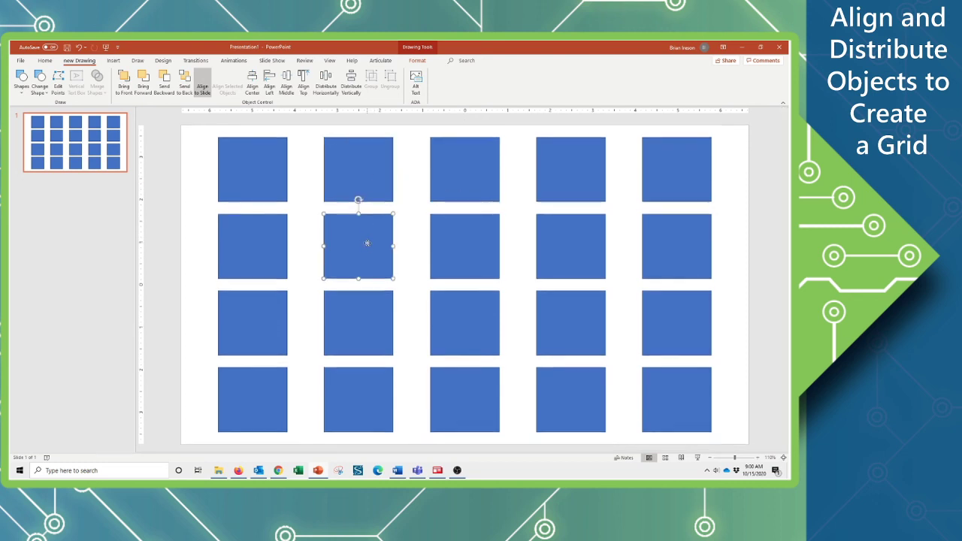